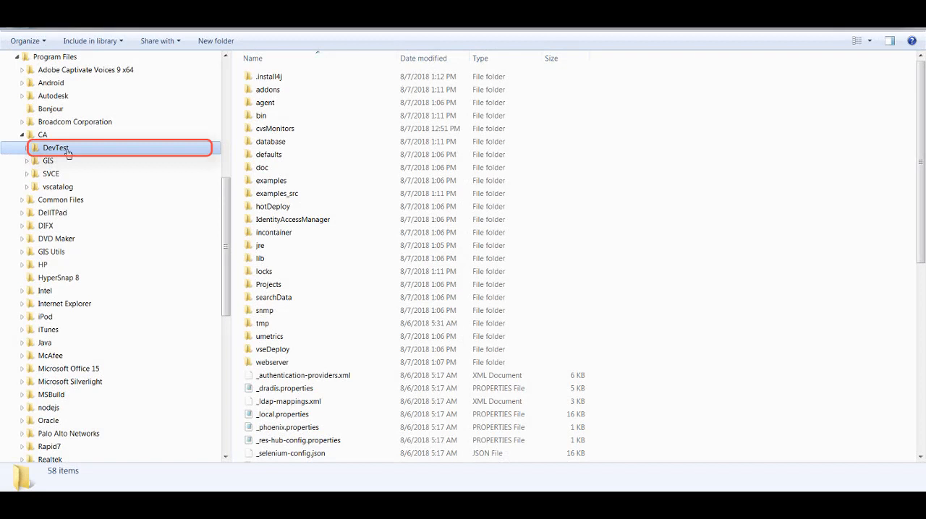
Step: Browse into the IdentityAccessManager folder of the CA DevTest installation and open the required item inside it
{"action": "left_click", "coordinate": [254, 220]}
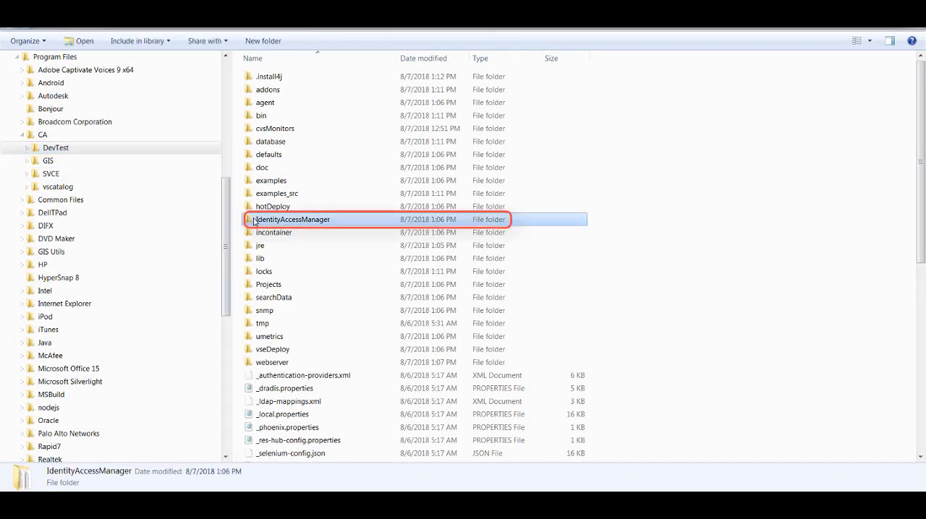
{"action": "double_click", "coordinate": [254, 220]}
{"action": "double_click", "coordinate": [258, 90]}
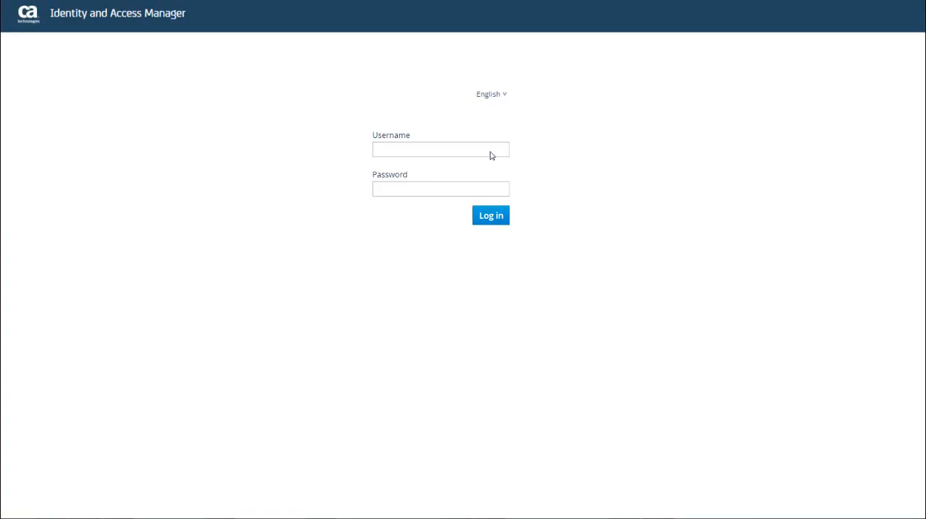
Step: Log in to Identity and Access Manager as admin, entering the account password
{"action": "left_click", "coordinate": [490, 152]}
{"action": "type", "text": "admin"}
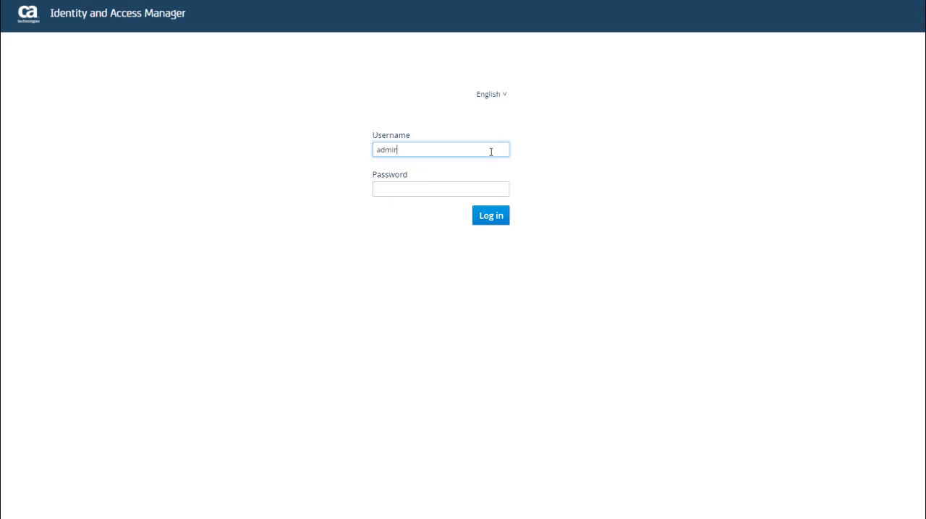
{"action": "left_click", "coordinate": [467, 187]}
{"action": "type", "text": "admin"}
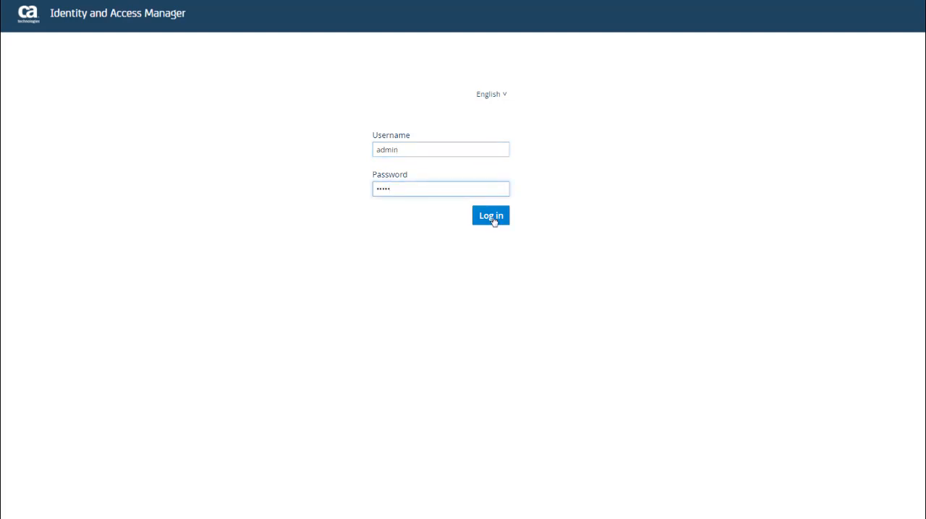
{"action": "left_click", "coordinate": [493, 218]}
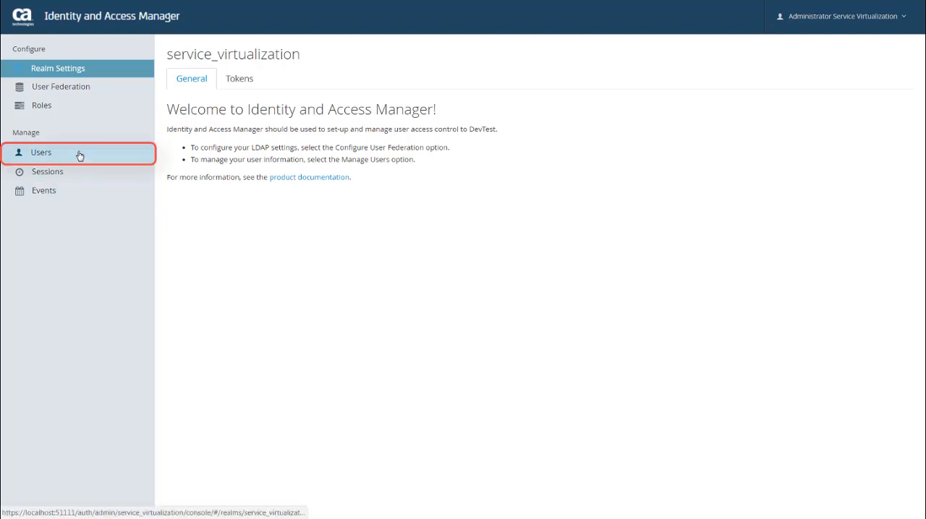
Step: List all users and add a new user with the username newuser, leaving the other details unset
{"action": "left_click", "coordinate": [40, 156]}
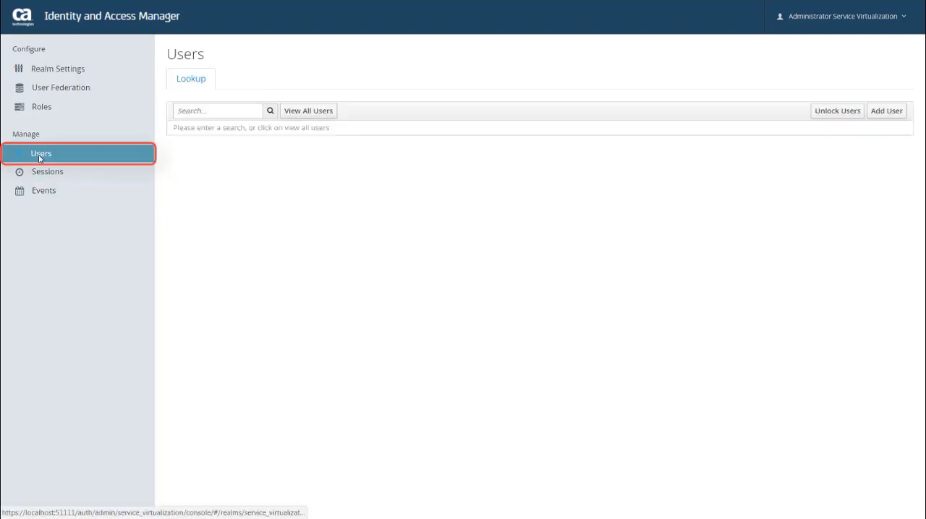
{"action": "left_click", "coordinate": [311, 119]}
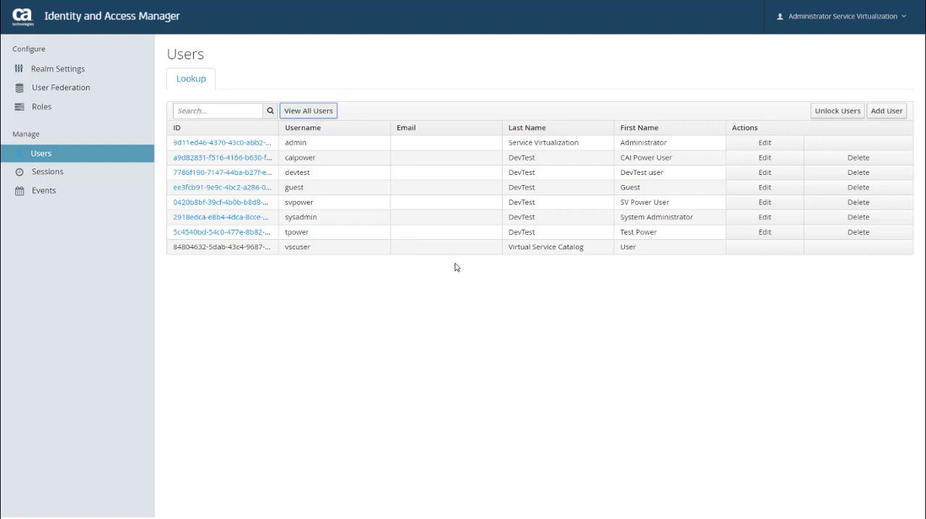
{"action": "left_click", "coordinate": [889, 116]}
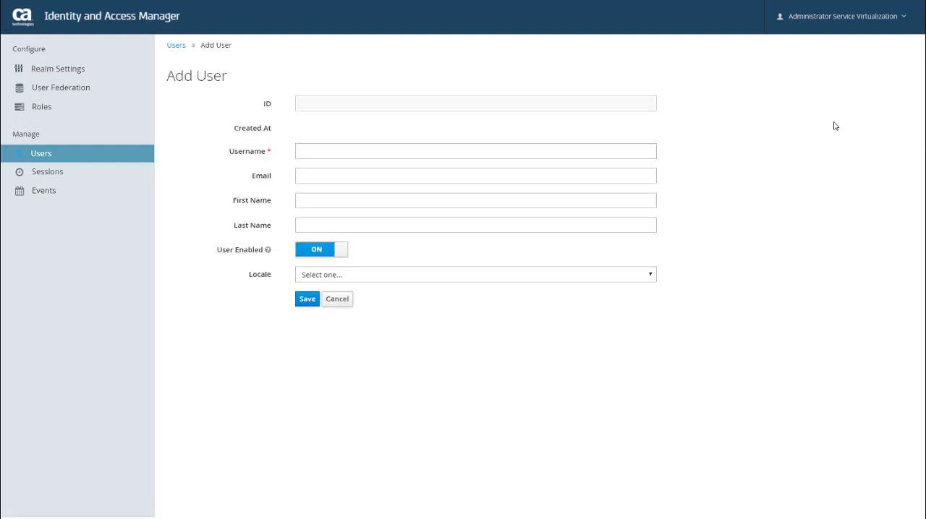
{"action": "left_click", "coordinate": [644, 151]}
{"action": "type", "text": "newuser"}
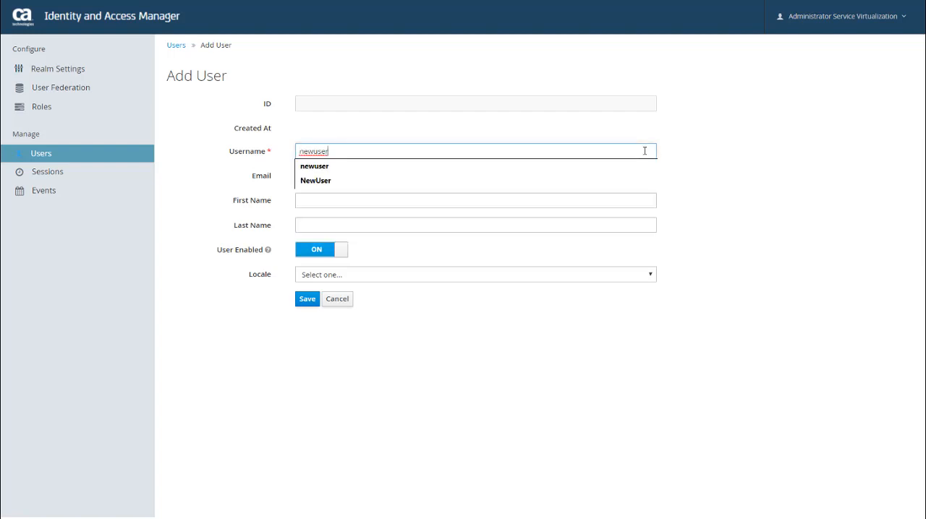
{"action": "left_click", "coordinate": [682, 177]}
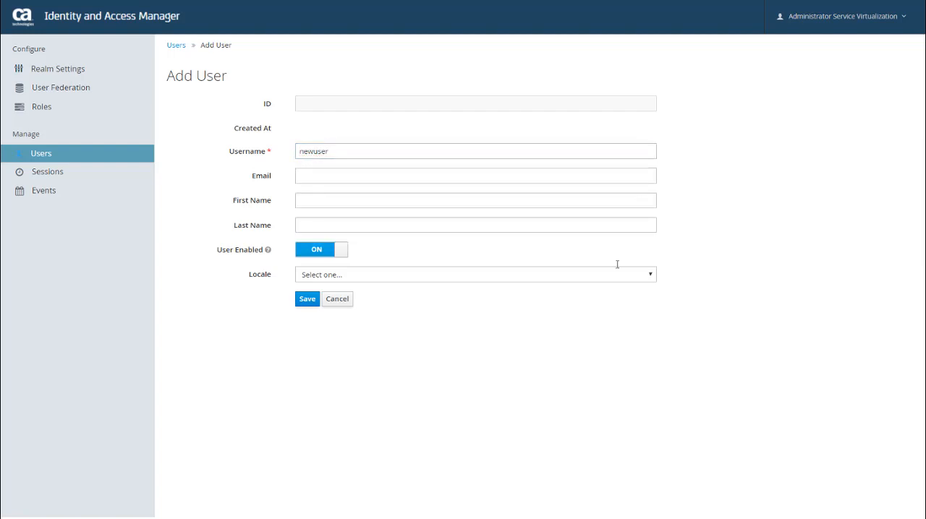
{"action": "left_click", "coordinate": [306, 299]}
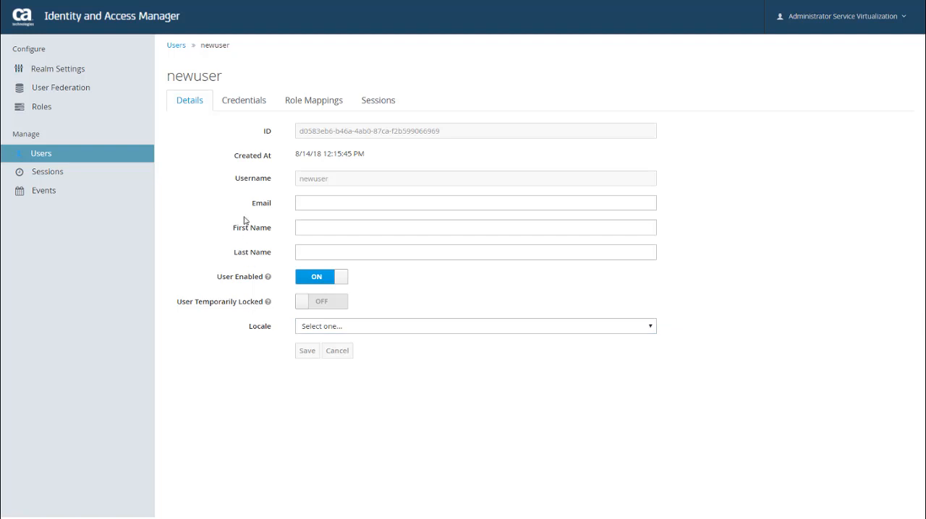
Step: Set newuser's credentials by entering and confirming the new account password and approving the password change
{"action": "left_click", "coordinate": [244, 104]}
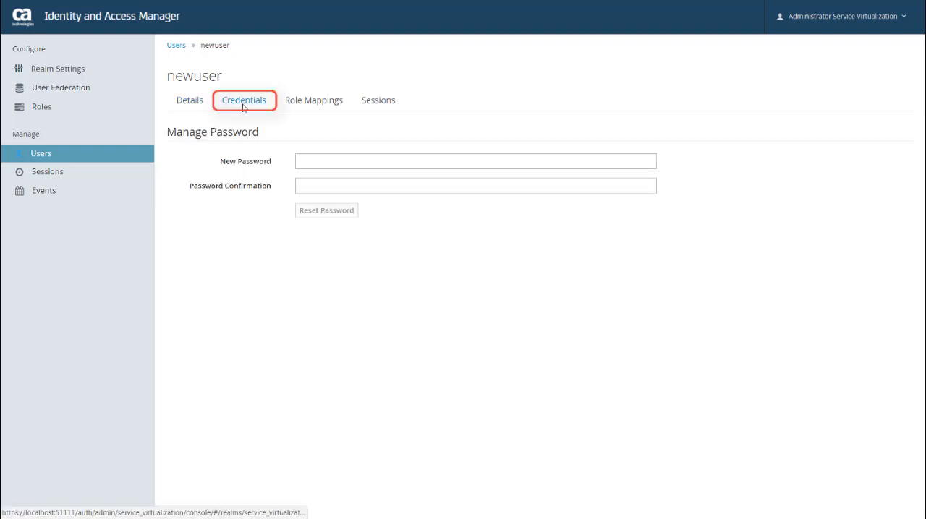
{"action": "left_click", "coordinate": [304, 162]}
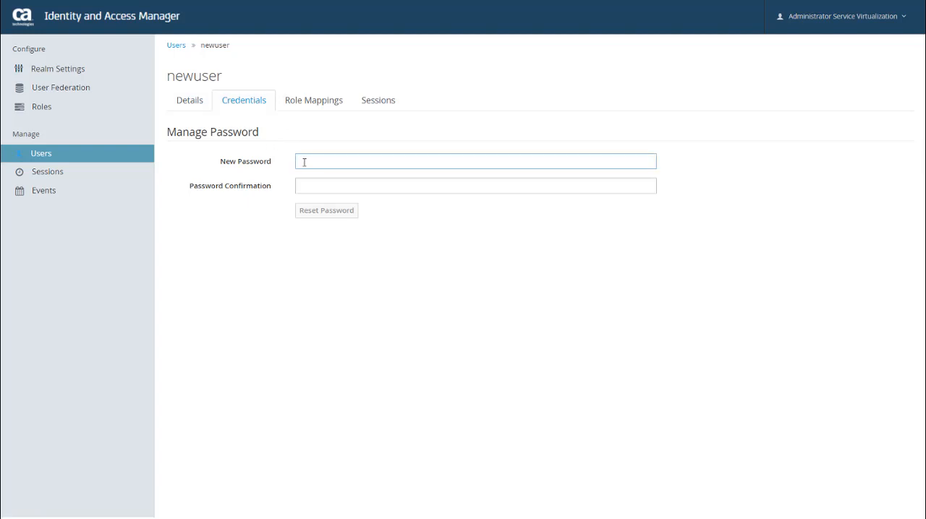
{"action": "left_click", "coordinate": [303, 162]}
{"action": "type", "text": "newuser"}
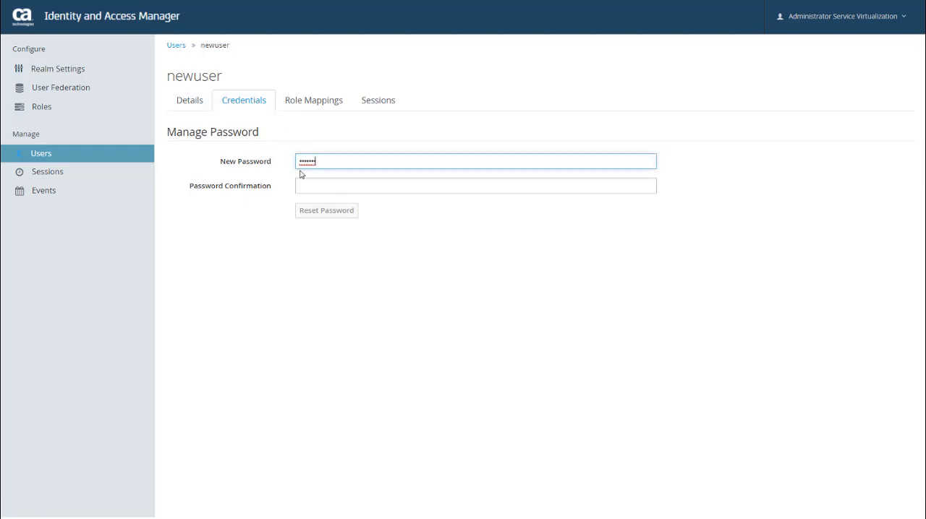
{"action": "left_click", "coordinate": [308, 186]}
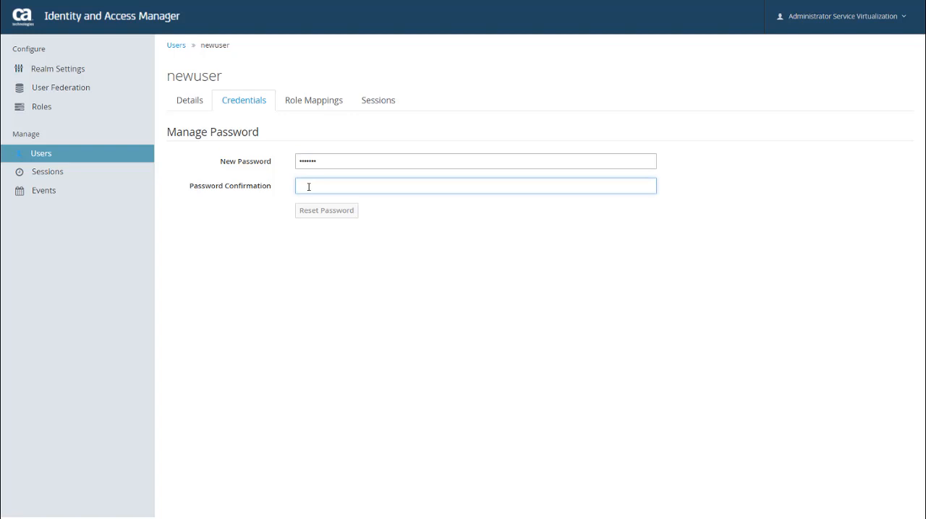
{"action": "type", "text": "newuser"}
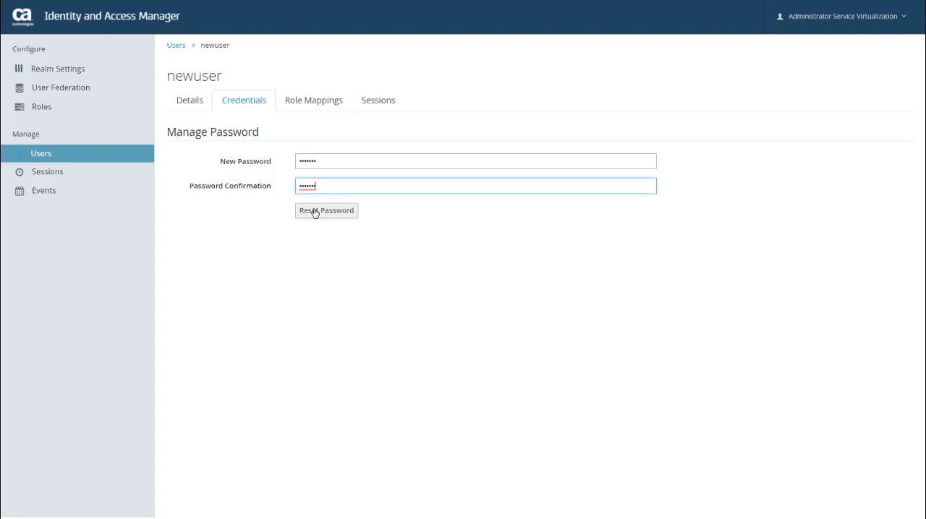
{"action": "left_click", "coordinate": [315, 211]}
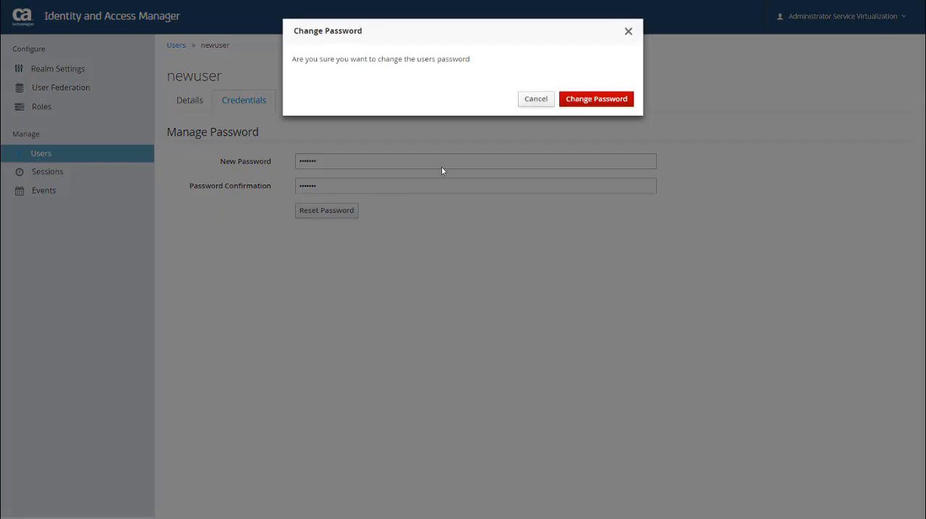
{"action": "left_click", "coordinate": [590, 99]}
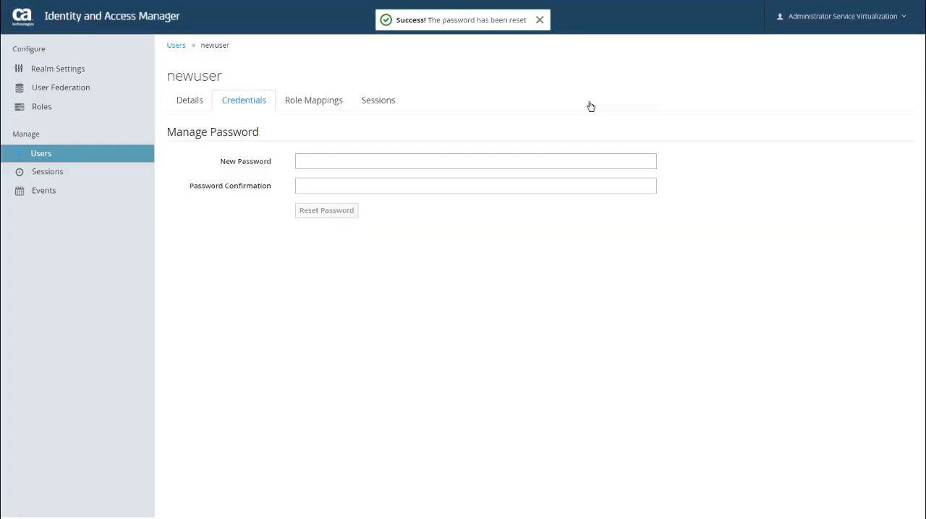
Step: Assign the Runtime User role to newuser in its role mappings
{"action": "left_click", "coordinate": [335, 109]}
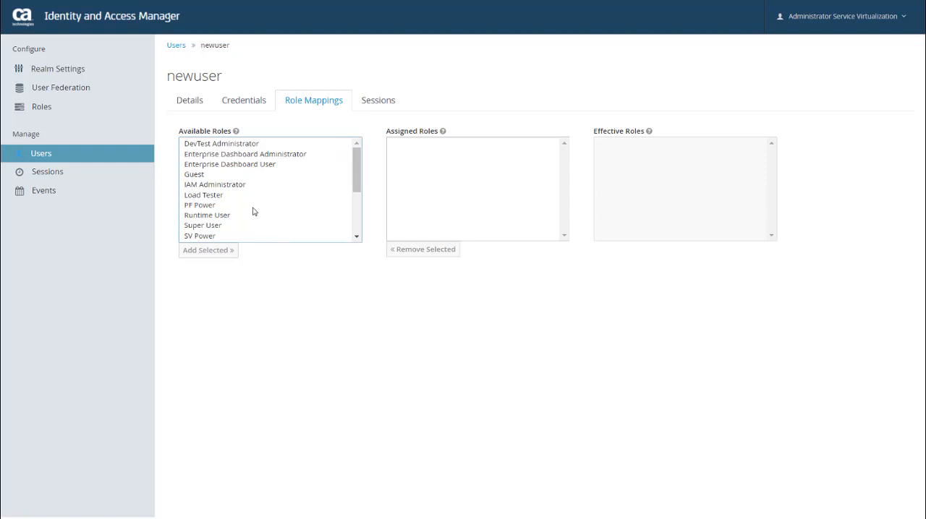
{"action": "left_click", "coordinate": [228, 216]}
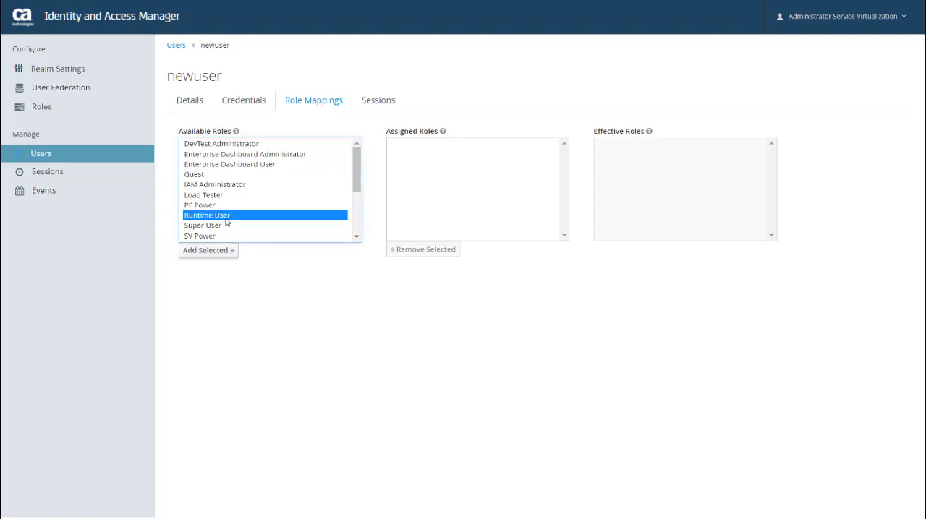
{"action": "left_click", "coordinate": [217, 257]}
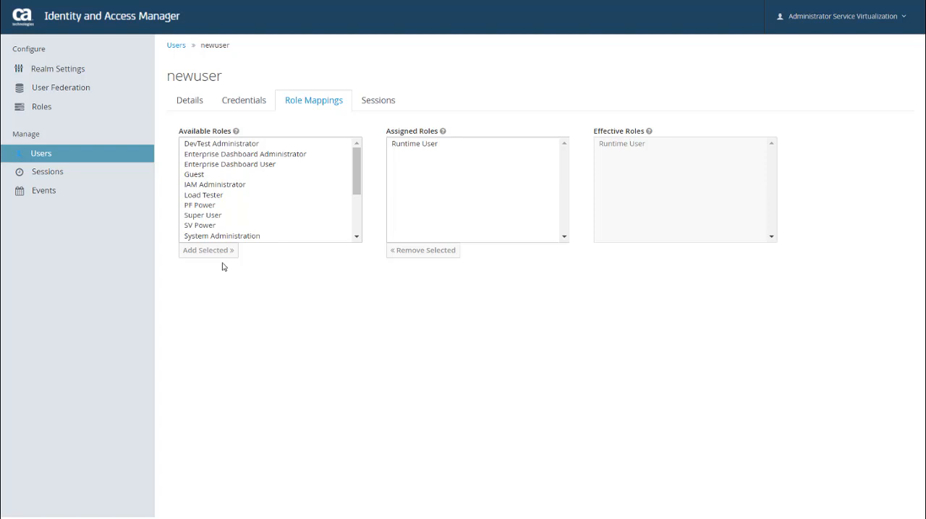
Step: Check newuser's sessions, open its details from the user list, and return to the list
{"action": "left_click", "coordinate": [387, 103]}
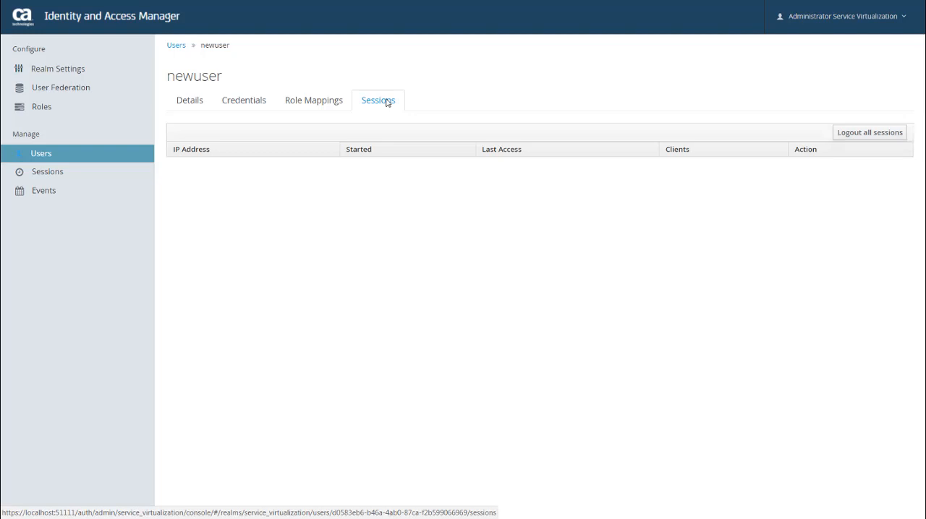
{"action": "left_click", "coordinate": [65, 160]}
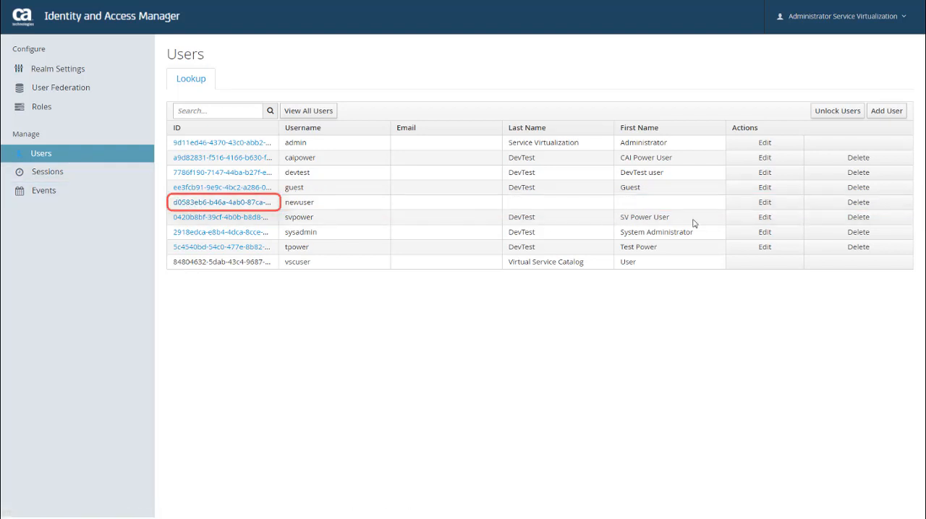
{"action": "left_click", "coordinate": [765, 205]}
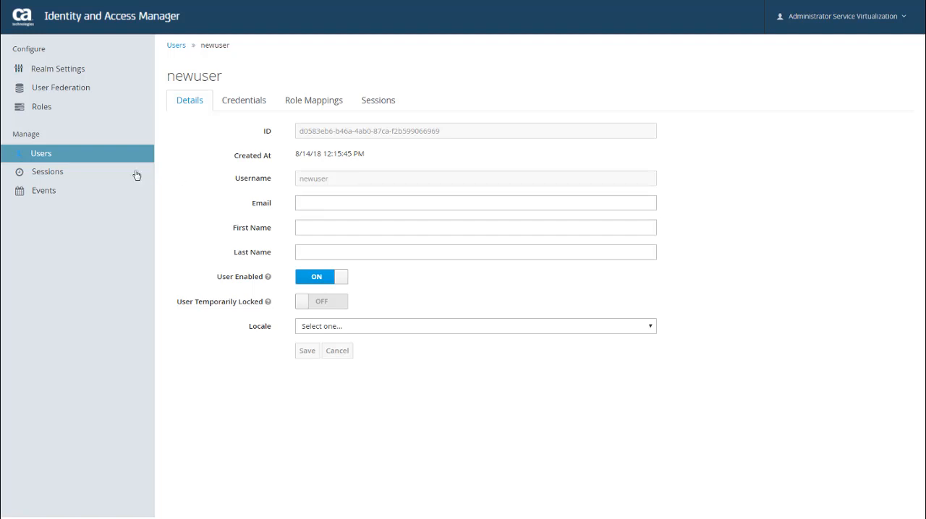
{"action": "left_click", "coordinate": [108, 159]}
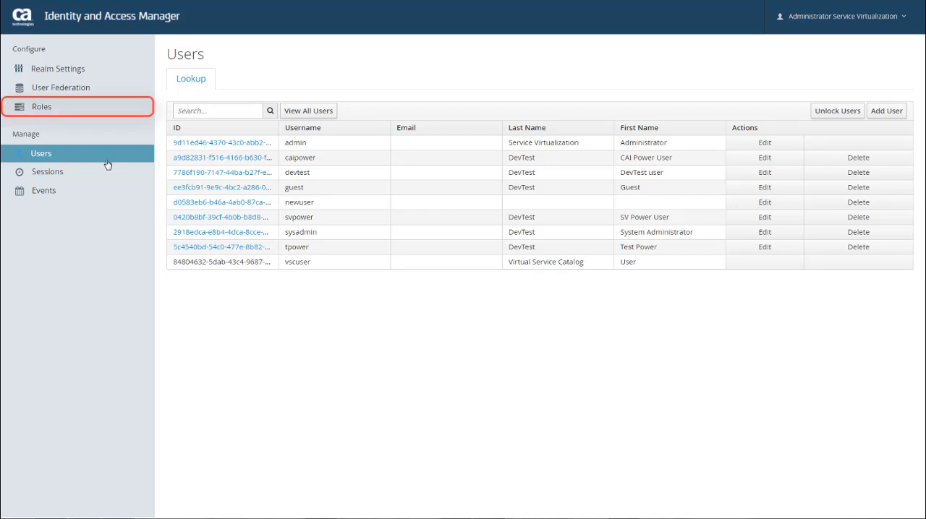
Step: Add and save a new role with the role name NewRole, leaving its description empty
{"action": "left_click", "coordinate": [52, 110]}
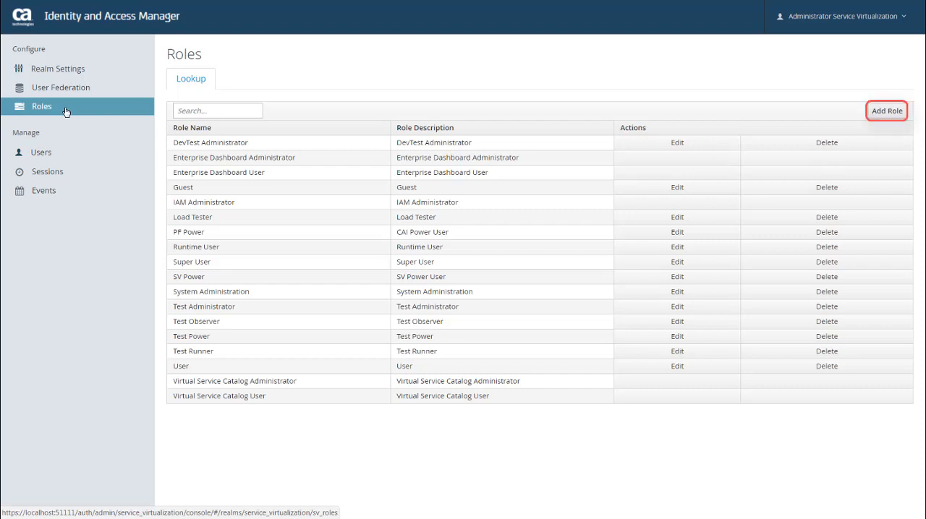
{"action": "left_click", "coordinate": [877, 115]}
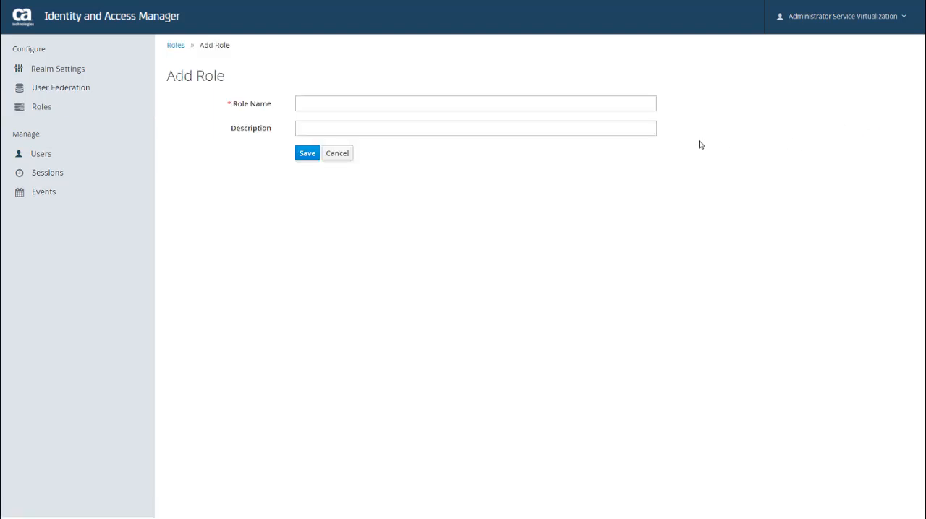
{"action": "left_click", "coordinate": [527, 105]}
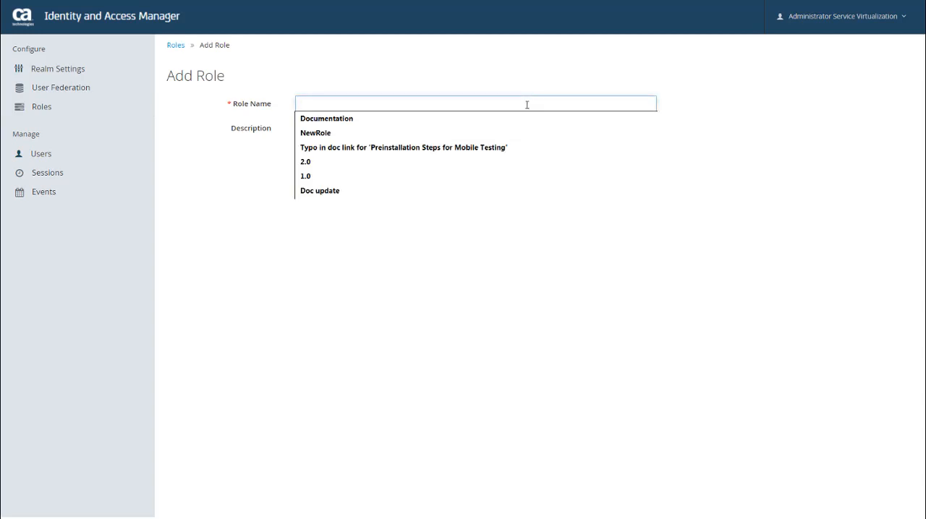
{"action": "type", "text": "NewRole"}
{"action": "left_click", "coordinate": [529, 187]}
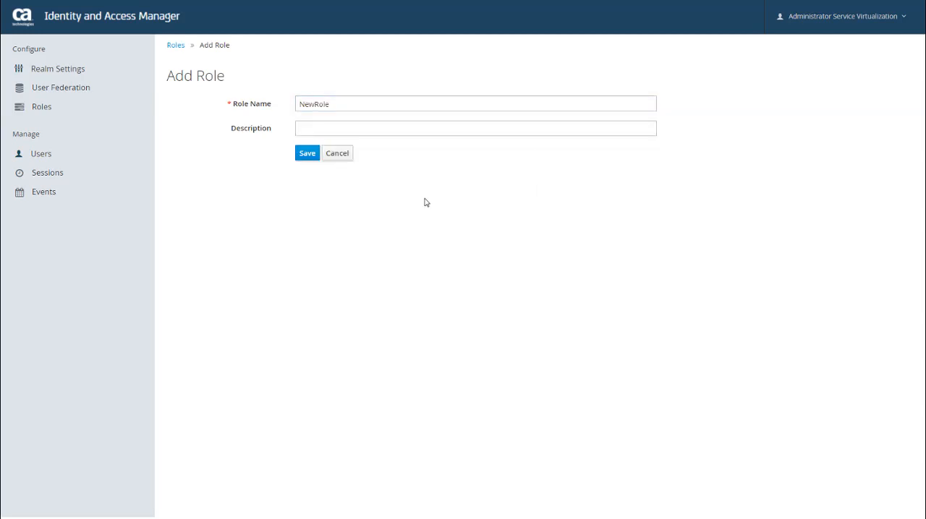
{"action": "left_click", "coordinate": [307, 154]}
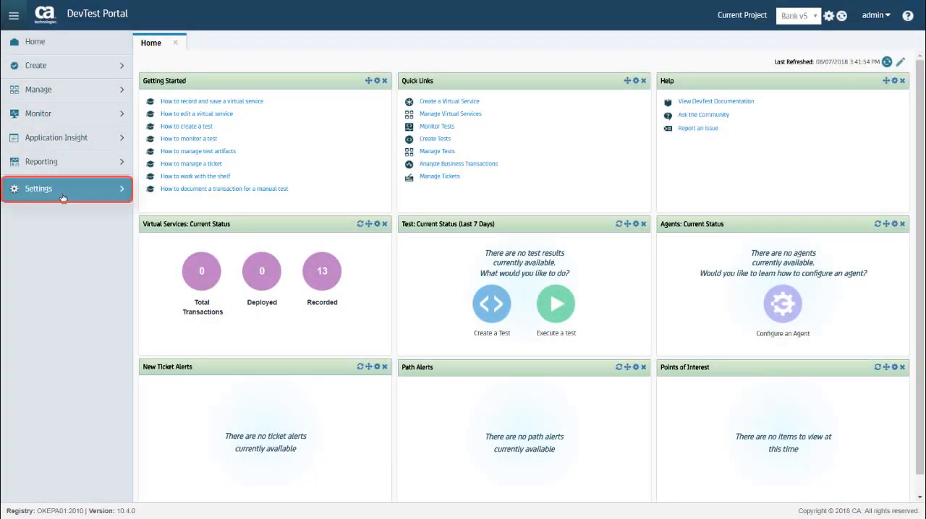
Step: Switch to DevTest Portal and open NewRole from the Access Control roles in the settings
{"action": "left_click", "coordinate": [61, 195]}
{"action": "left_click", "coordinate": [50, 243]}
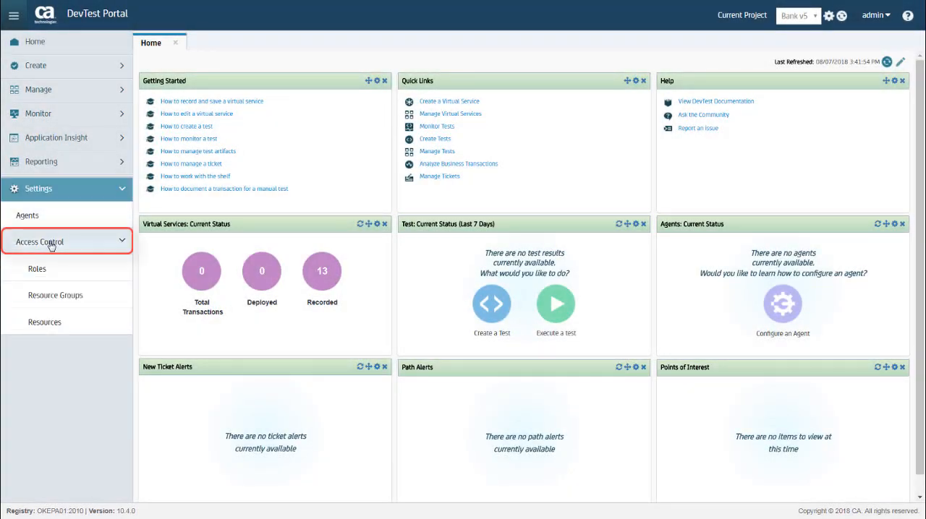
{"action": "left_click", "coordinate": [44, 273]}
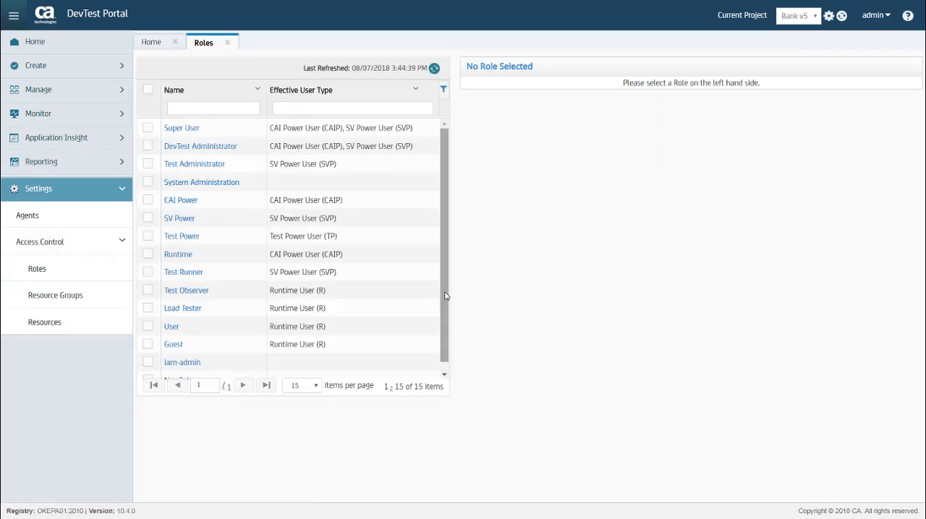
{"action": "left_click_drag", "start_coordinate": [445, 301], "coordinate": [444, 326]}
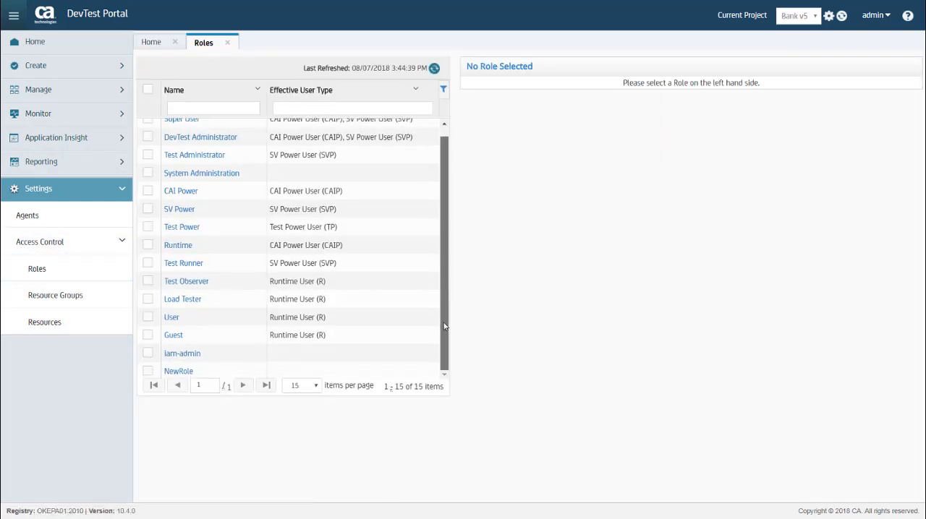
{"action": "left_click", "coordinate": [179, 373]}
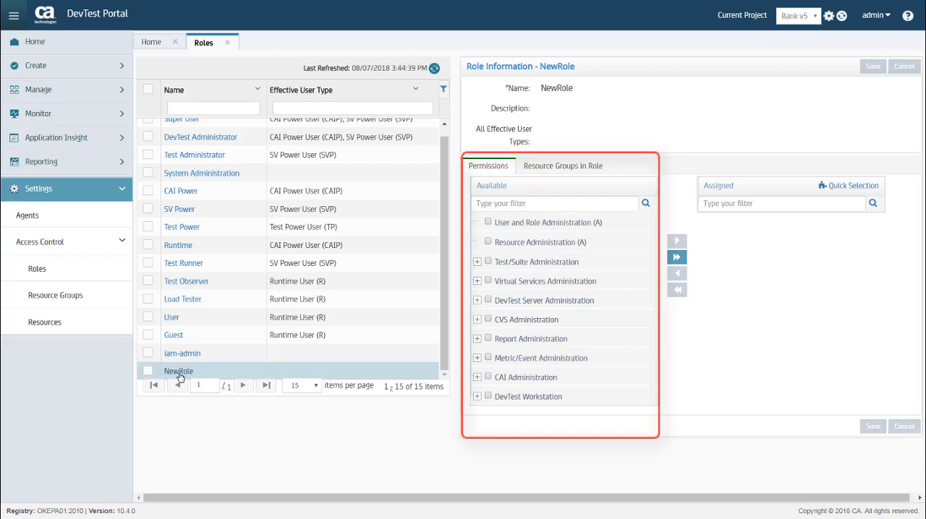
Step: Assign NewRole the Test/Suite Administration permission and the View VSE Dashboard (R) permission from Virtual Services Administration
{"action": "left_click", "coordinate": [533, 264]}
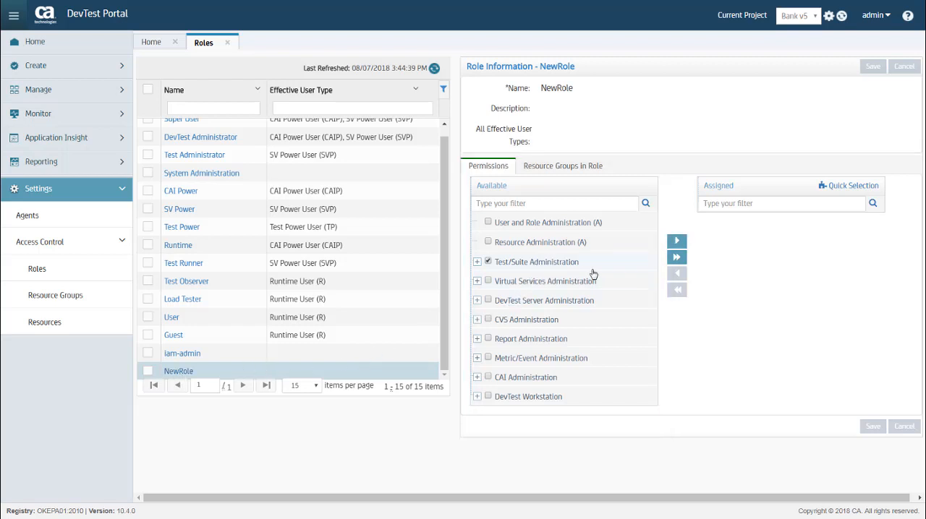
{"action": "left_click", "coordinate": [677, 242]}
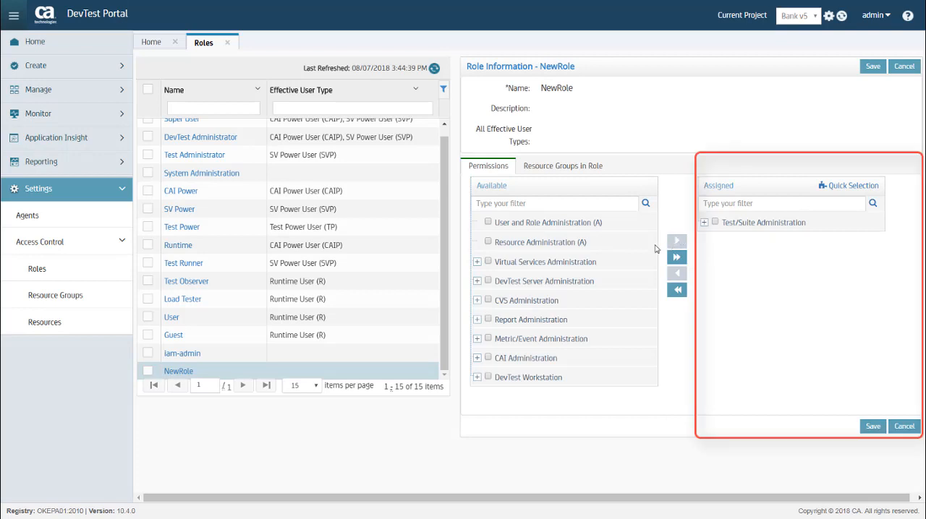
{"action": "left_click", "coordinate": [477, 262]}
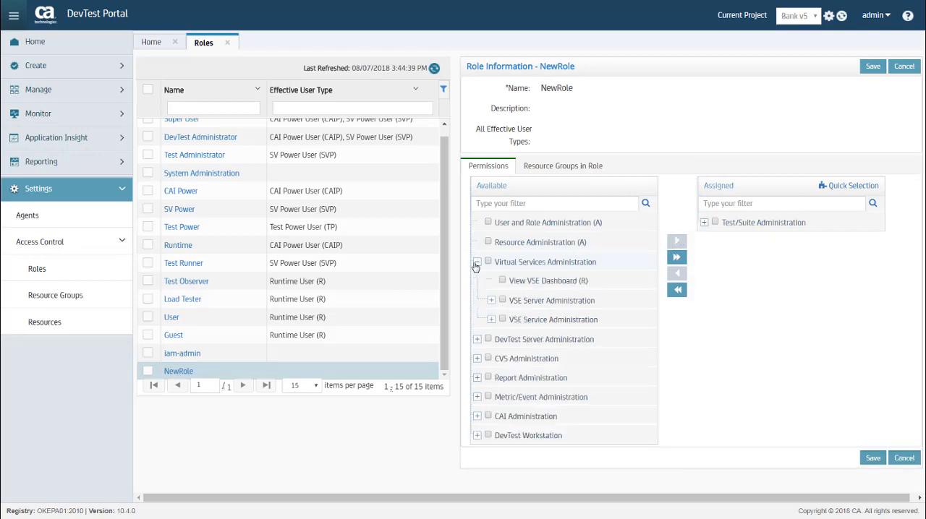
{"action": "left_click", "coordinate": [523, 282]}
{"action": "left_click", "coordinate": [677, 243]}
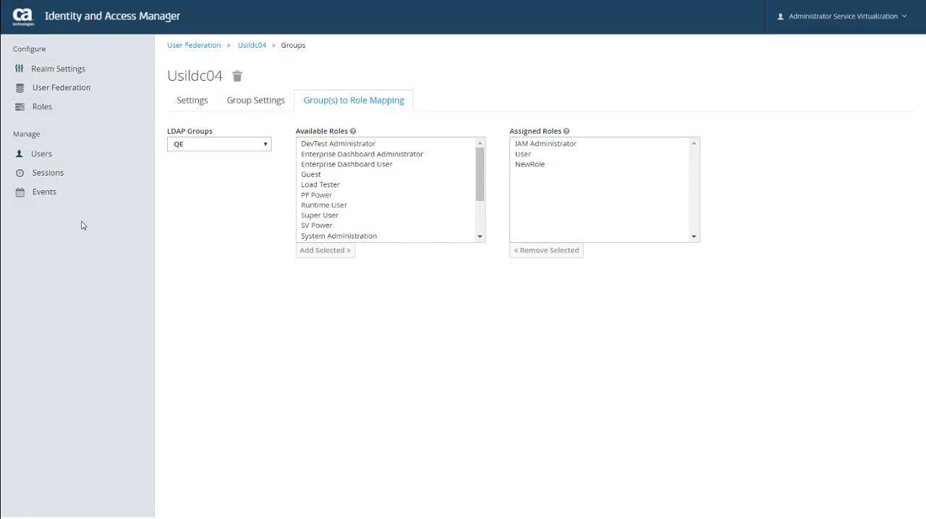
Step: Switch back to Identity and Access Manager and review the realm's active sessions and its login events
{"action": "left_click", "coordinate": [30, 176]}
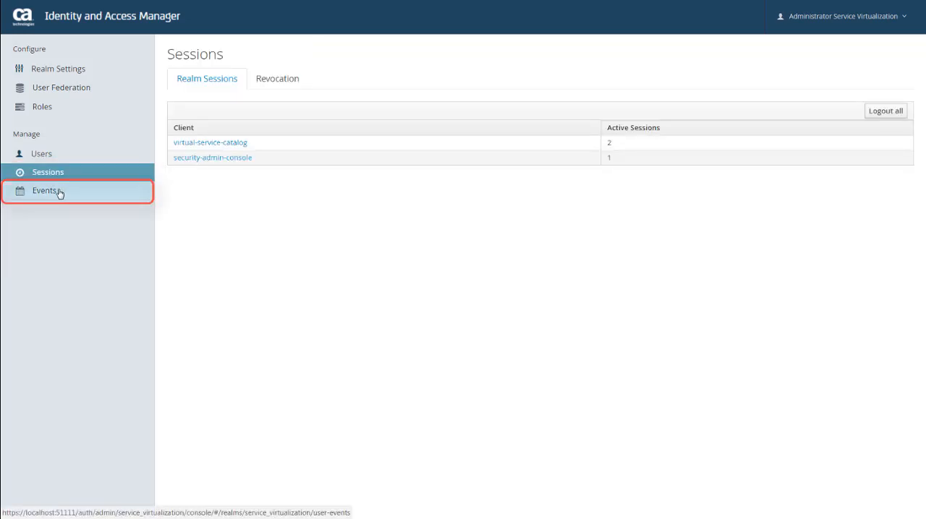
{"action": "left_click", "coordinate": [59, 193]}
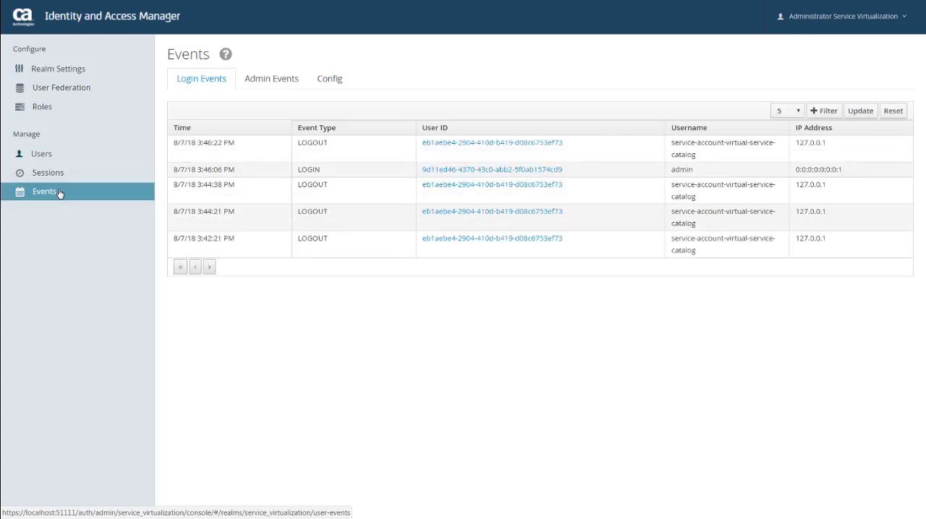